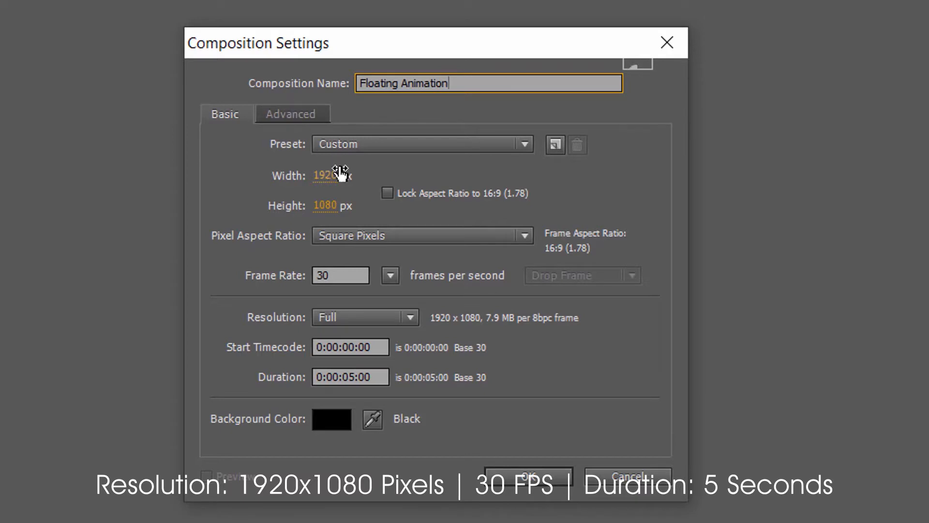
- Create the Floating Animation composition at 1920 x 1080 px, 30 fps, with a duration of 5 seconds
{"action": "left_click", "coordinate": [331, 176]}
{"action": "left_click", "coordinate": [329, 204]}
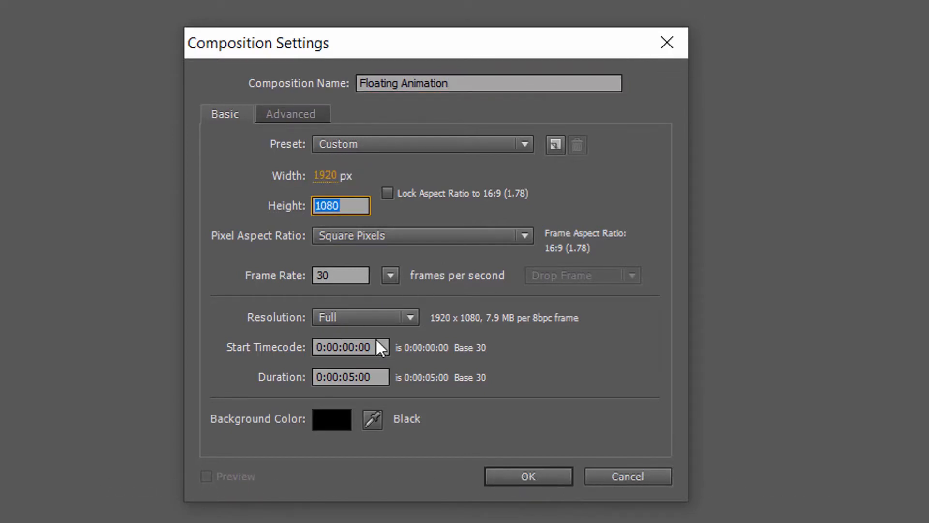
{"action": "left_click", "coordinate": [363, 376]}
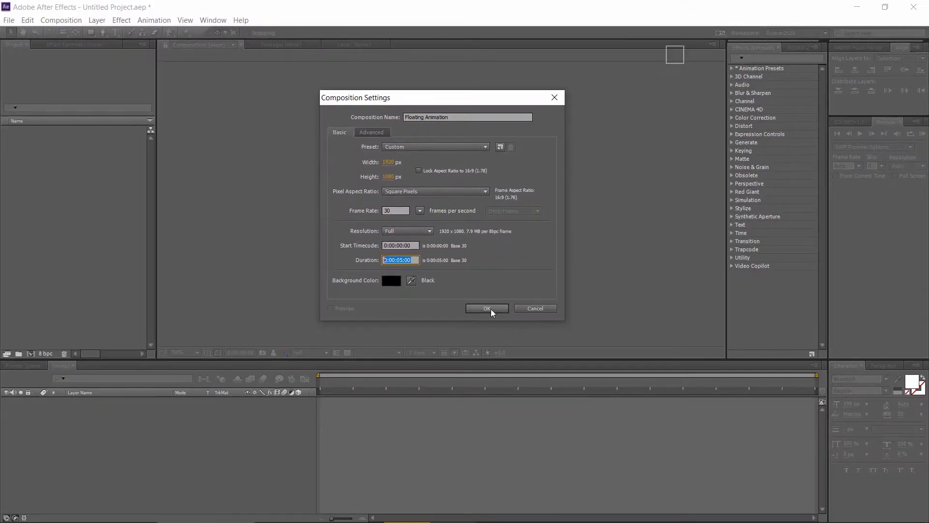
{"action": "left_click", "coordinate": [491, 310]}
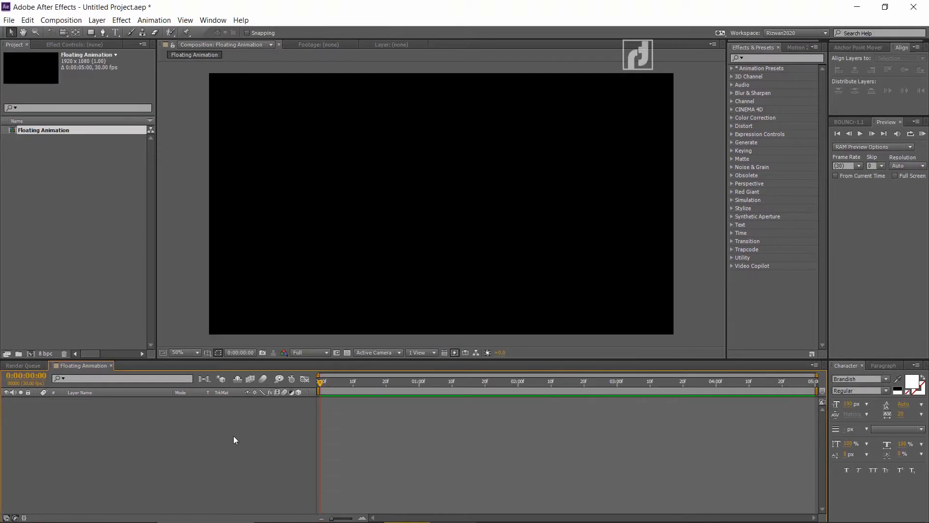
- Add a text layer reading "Floating" near the middle of the composition
{"action": "left_click", "coordinate": [116, 32]}
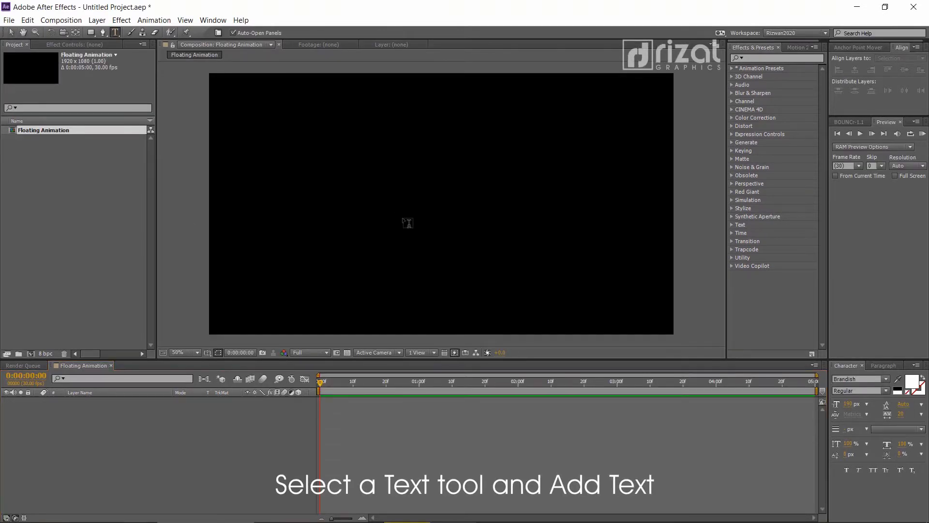
{"action": "left_click", "coordinate": [408, 223]}
{"action": "type", "text": "Floating"}
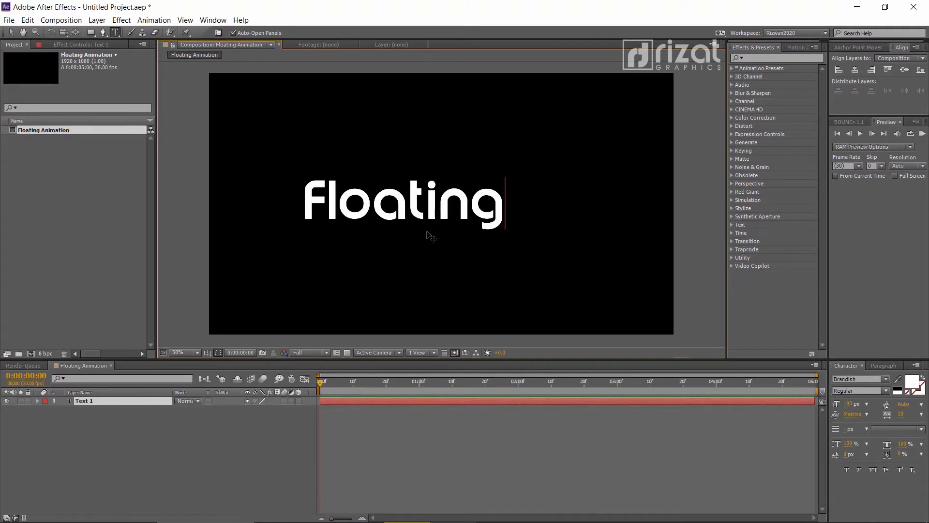
{"action": "key", "text": "ctrl+a"}
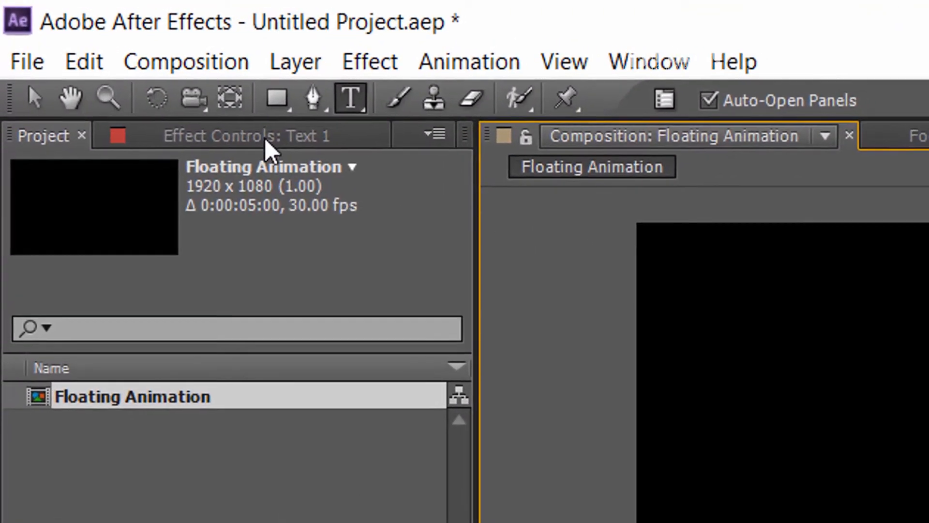
- Move the text's anchor point to the middle of the word and align the text to the composition's center
{"action": "left_click", "coordinate": [76, 33]}
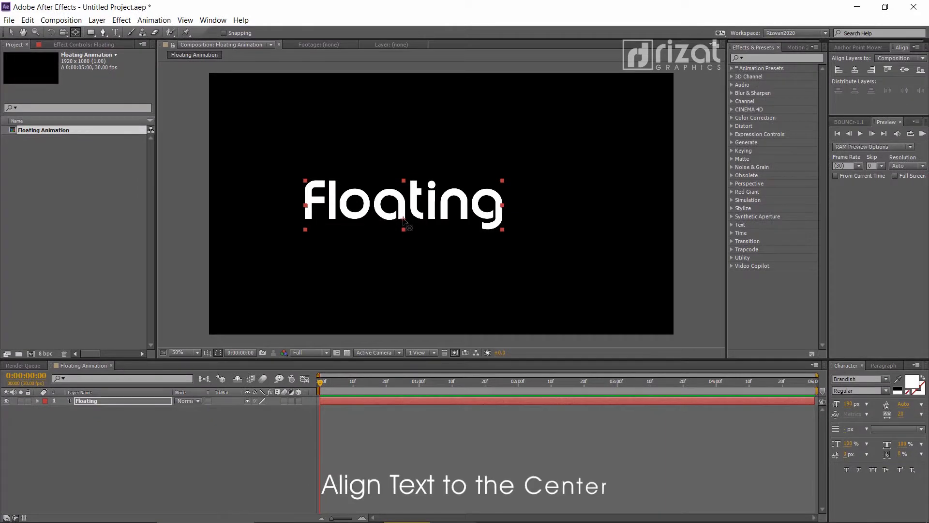
{"action": "left_click_drag", "start_coordinate": [645, 350], "coordinate": [646, 331]}
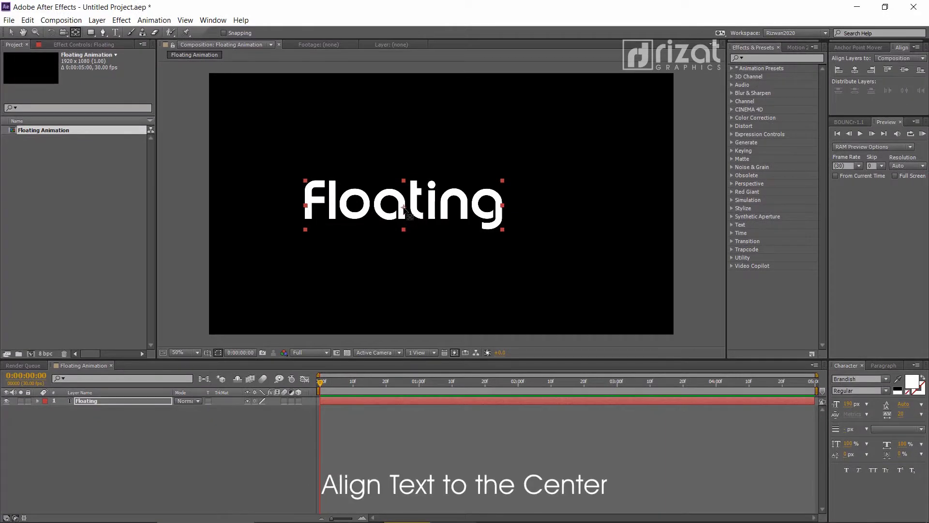
{"action": "left_click", "coordinate": [859, 71]}
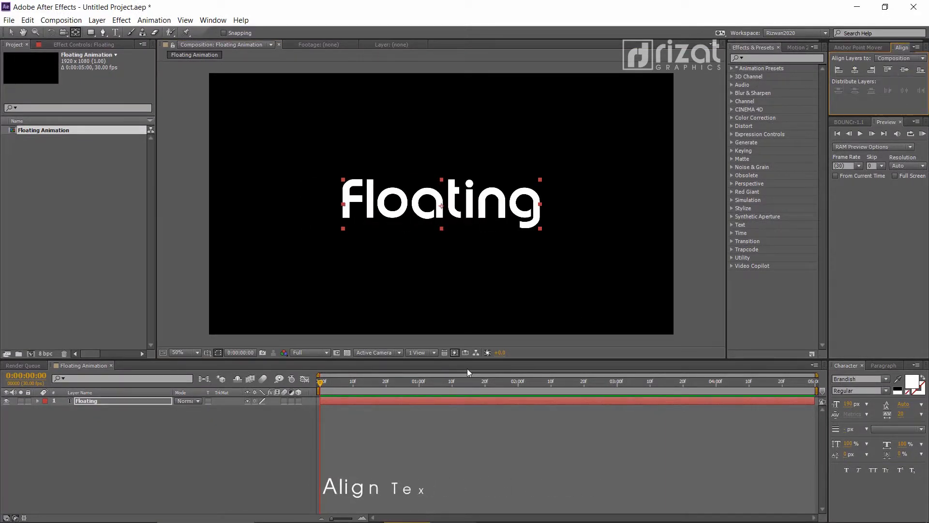
- Create a new adjustment layer above the Floating text layer
{"action": "left_click", "coordinate": [222, 442]}
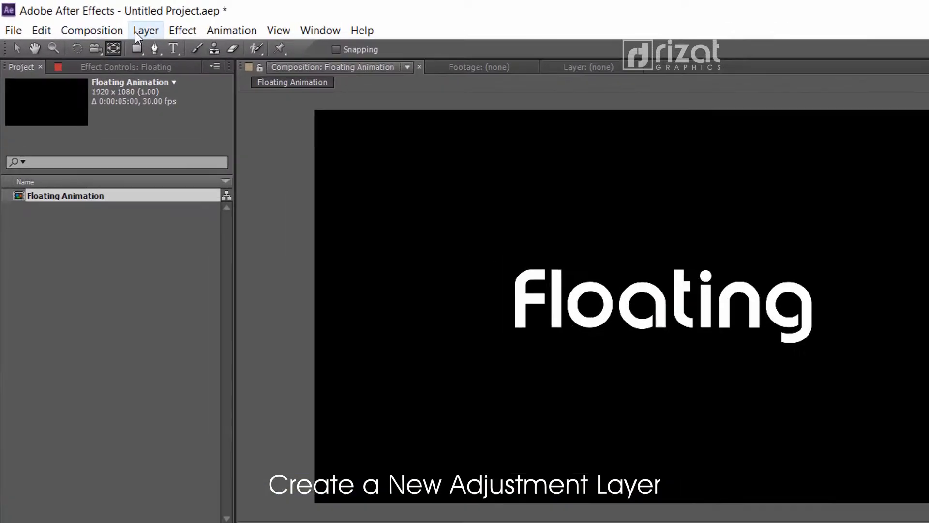
{"action": "left_click", "coordinate": [96, 20]}
{"action": "mouse_move", "coordinate": [112, 35]}
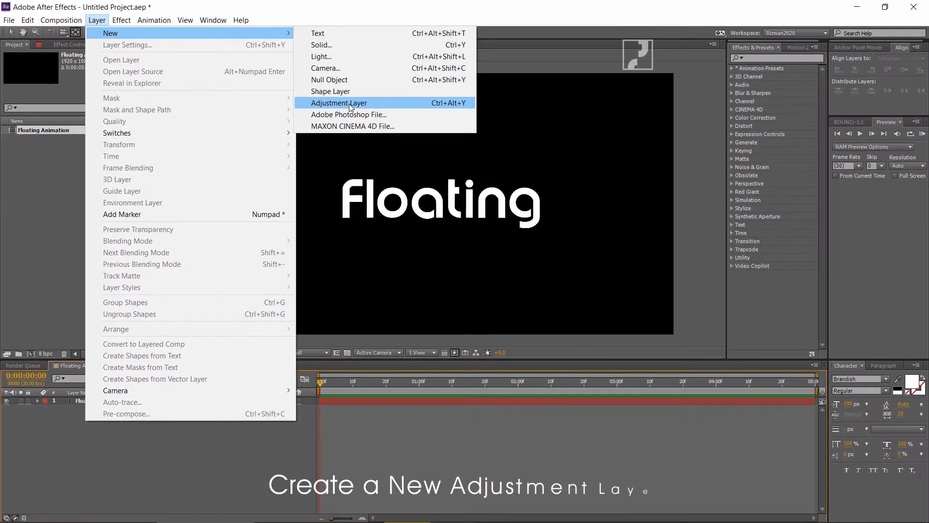
{"action": "left_click", "coordinate": [350, 104]}
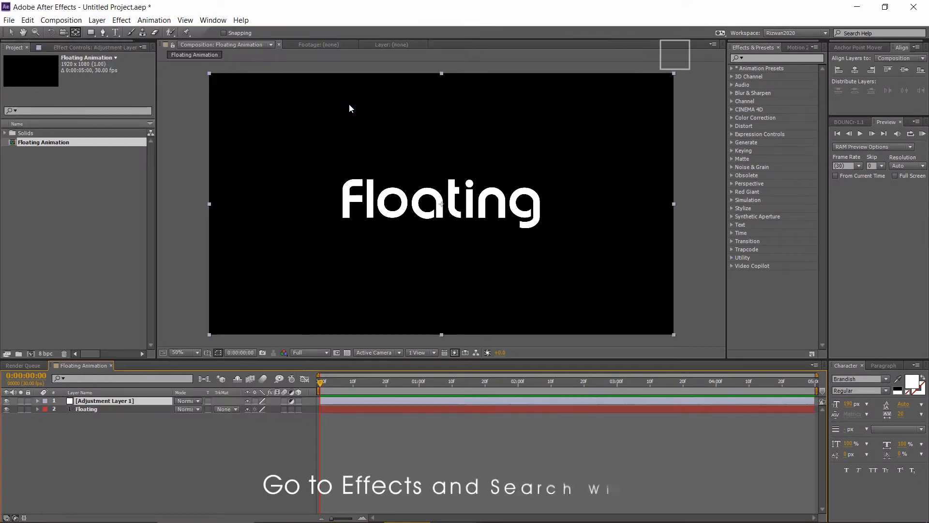
- Search the effects for "wiggl" and apply the Wiggle - rotation and Wiggle - position presets to the adjustment layer
{"action": "left_click", "coordinate": [763, 60]}
{"action": "type", "text": "wiggl"}
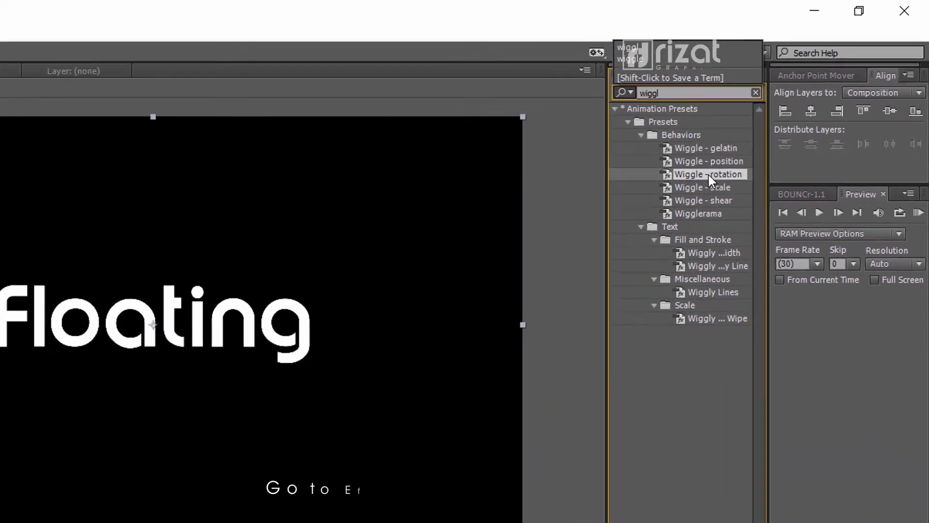
{"action": "left_click", "coordinate": [626, 239]}
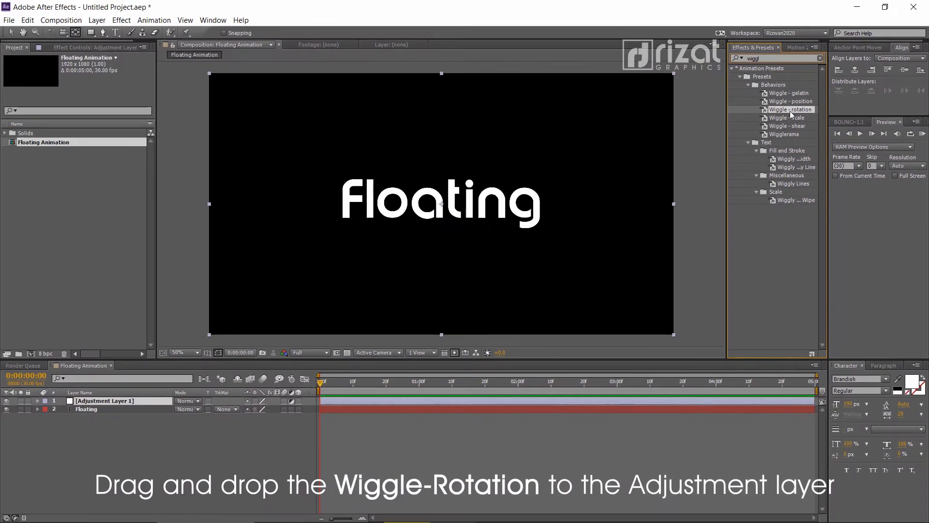
{"action": "left_click_drag", "start_coordinate": [789, 111], "coordinate": [467, 209]}
{"action": "left_click_drag", "start_coordinate": [227, 337], "coordinate": [93, 407]}
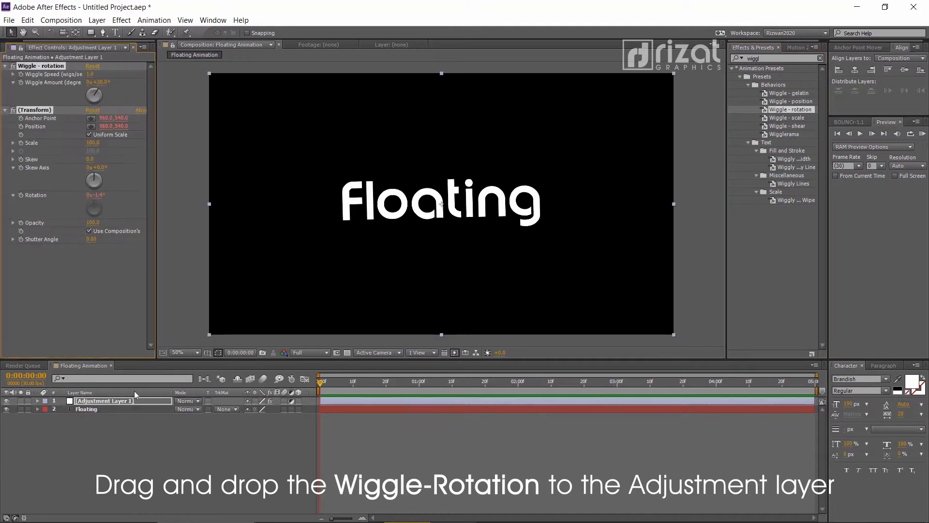
{"action": "left_click_drag", "start_coordinate": [791, 101], "coordinate": [140, 399]}
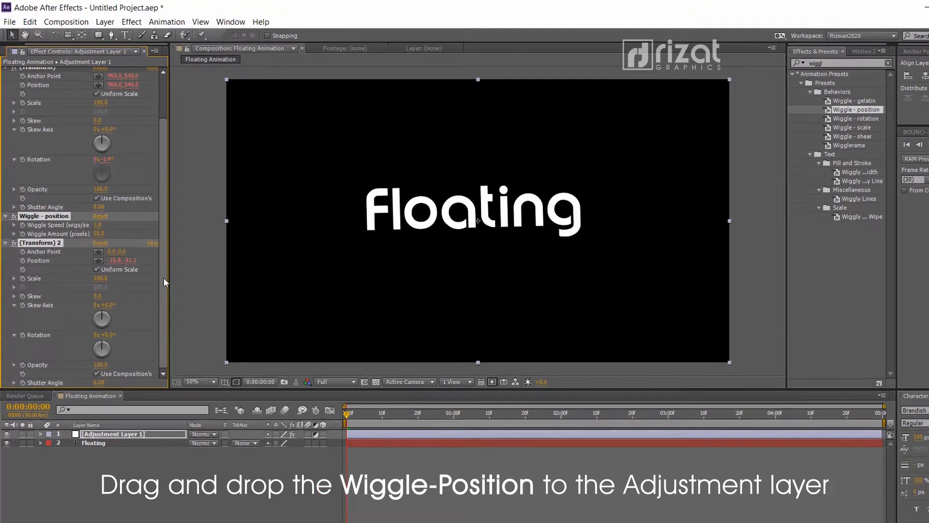
- Set the Wiggle - rotation effect's Wiggle Amount to 5 degrees on the adjustment layer
{"action": "left_click_drag", "start_coordinate": [150, 258], "coordinate": [151, 213]}
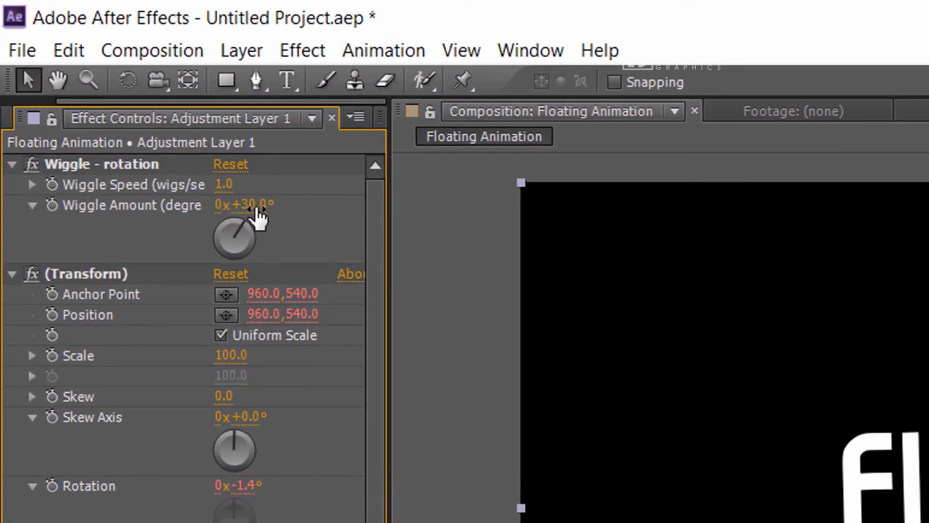
{"action": "left_click", "coordinate": [259, 208]}
{"action": "type", "text": "5"}
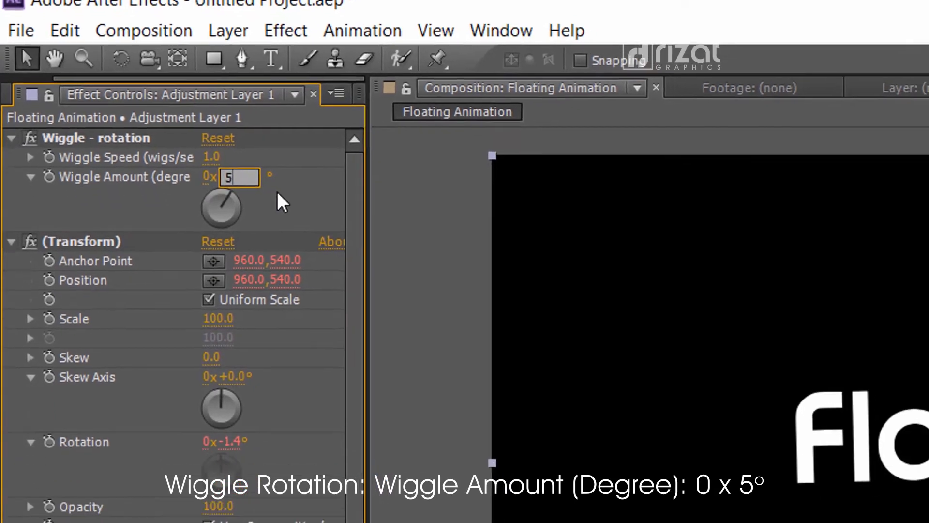
{"action": "key", "text": "Return"}
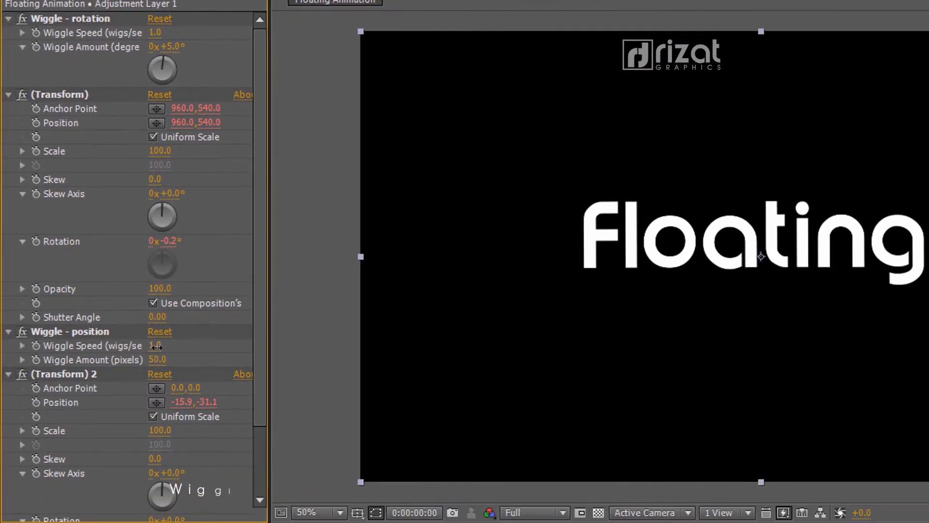
- Set the Wiggle - position effect's Wiggle Speed to 1.5 and its Wiggle Amount to 55 pixels
{"action": "left_click", "coordinate": [156, 345]}
{"action": "type", "text": "1.5"}
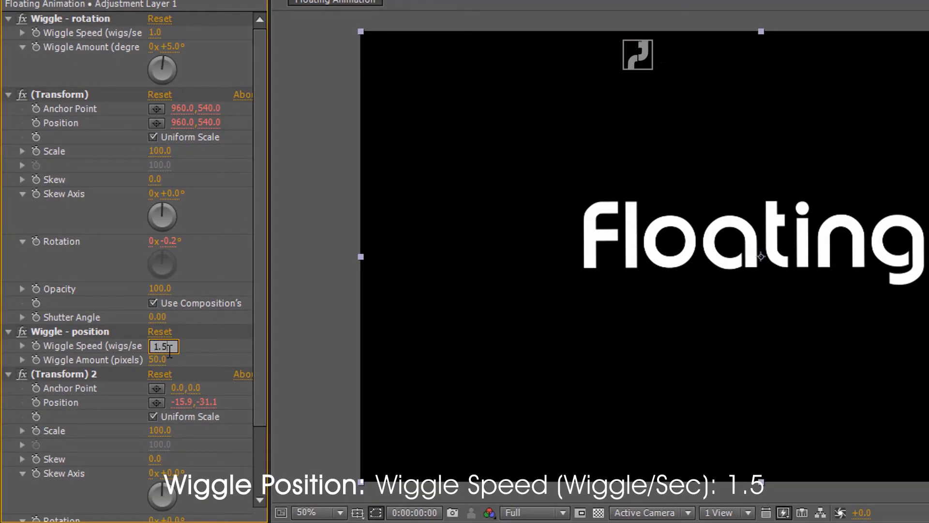
{"action": "key", "text": "Return"}
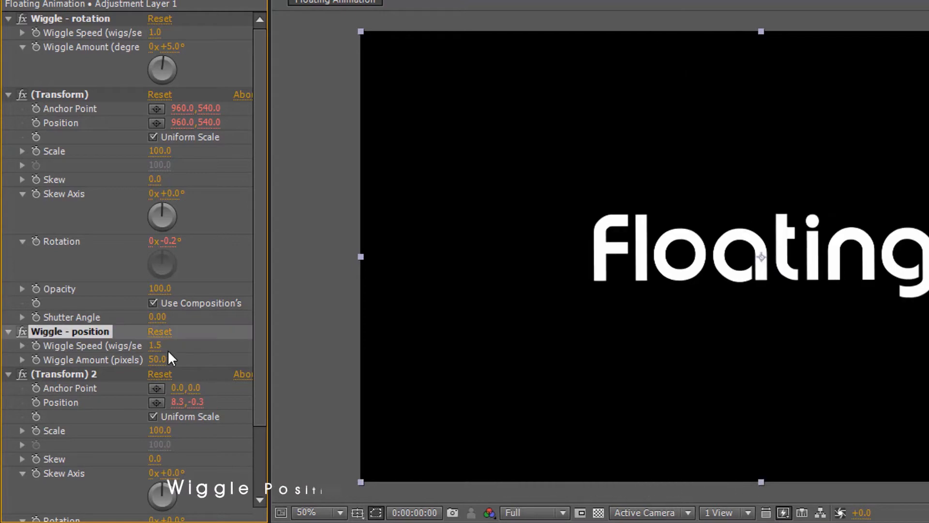
{"action": "left_click", "coordinate": [162, 360]}
{"action": "type", "text": "55"}
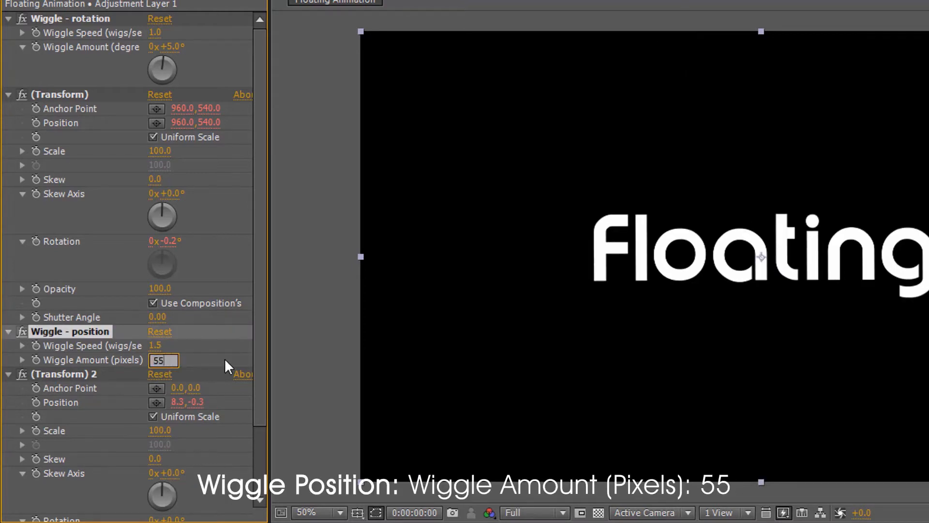
{"action": "key", "text": "Return"}
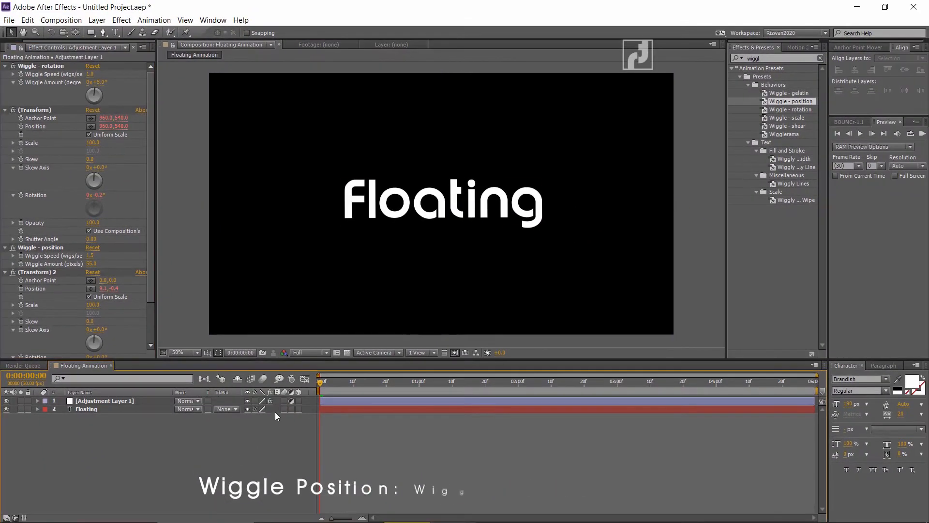
- Enable motion blur for the Floating text layer and the composition, and play a RAM preview of the animation
{"action": "left_click", "coordinate": [284, 409]}
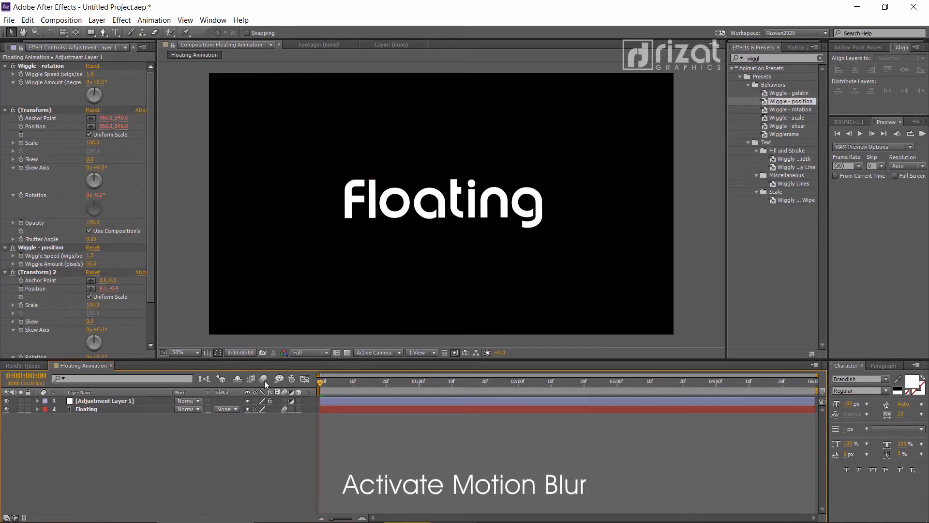
{"action": "left_click", "coordinate": [922, 134]}
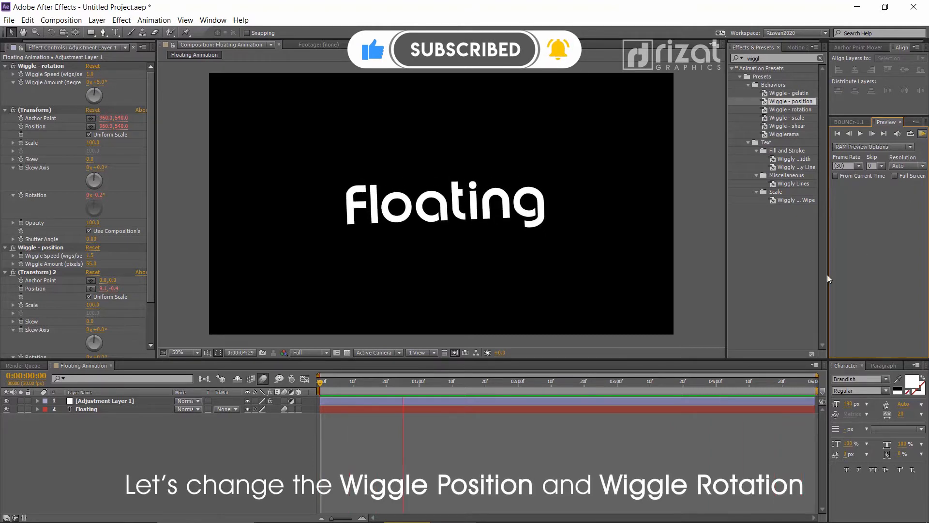
{"action": "key", "text": "space"}
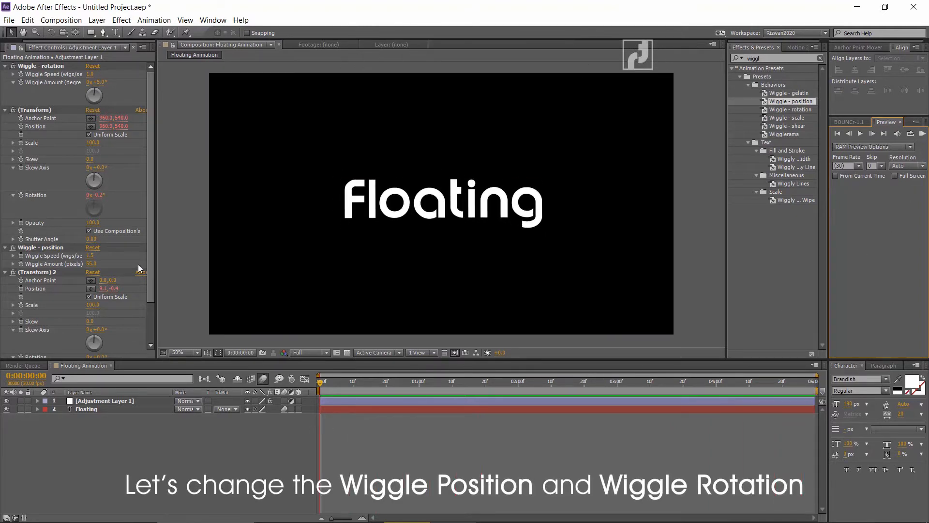
- Set the Wiggle - position effect's Wiggle Amount to 100 pixels and preview the stronger movement
{"action": "left_click_drag", "start_coordinate": [92, 265], "coordinate": [105, 260]}
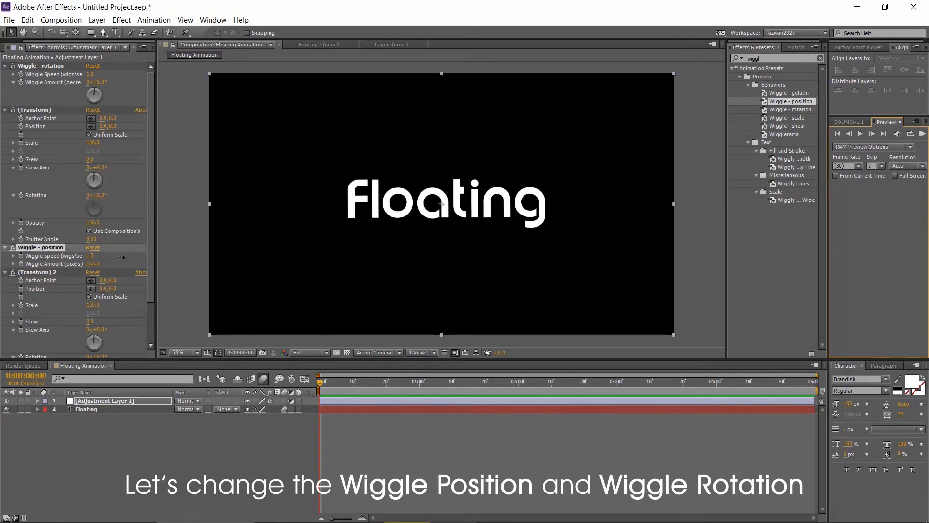
{"action": "left_click", "coordinate": [91, 265]}
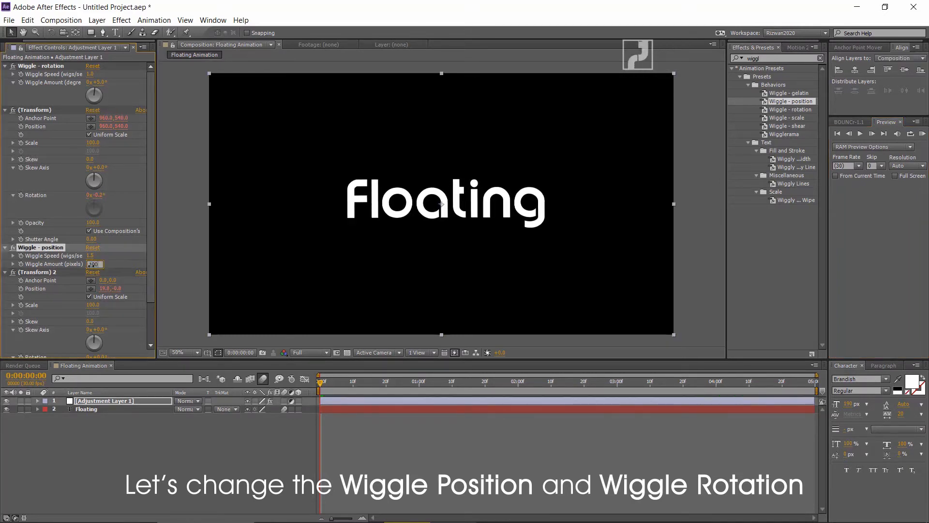
{"action": "type", "text": "100"}
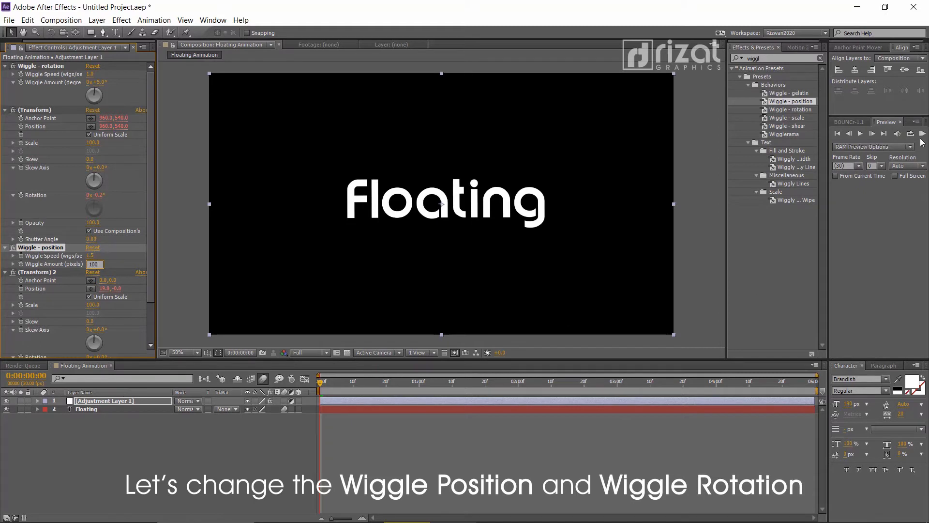
{"action": "left_click", "coordinate": [921, 133]}
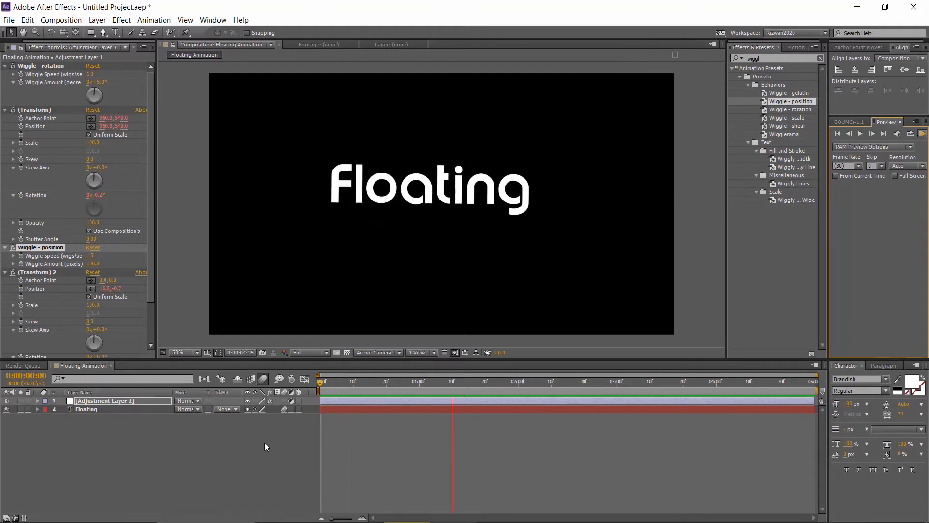
{"action": "key", "text": "space"}
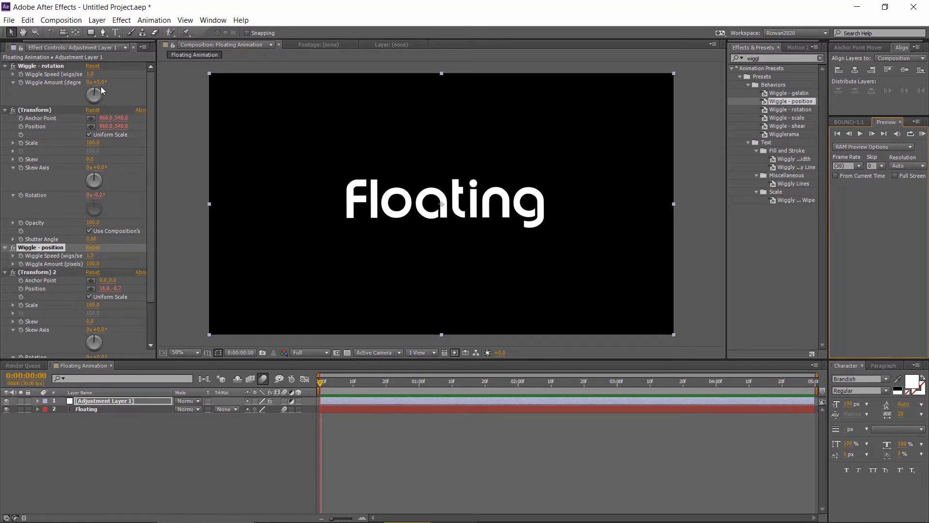
- Set the Wiggle - rotation amount to about 26 degrees and the Wiggle - position amount to 25 pixels, previewing each change
{"action": "left_click_drag", "start_coordinate": [99, 86], "coordinate": [108, 82]}
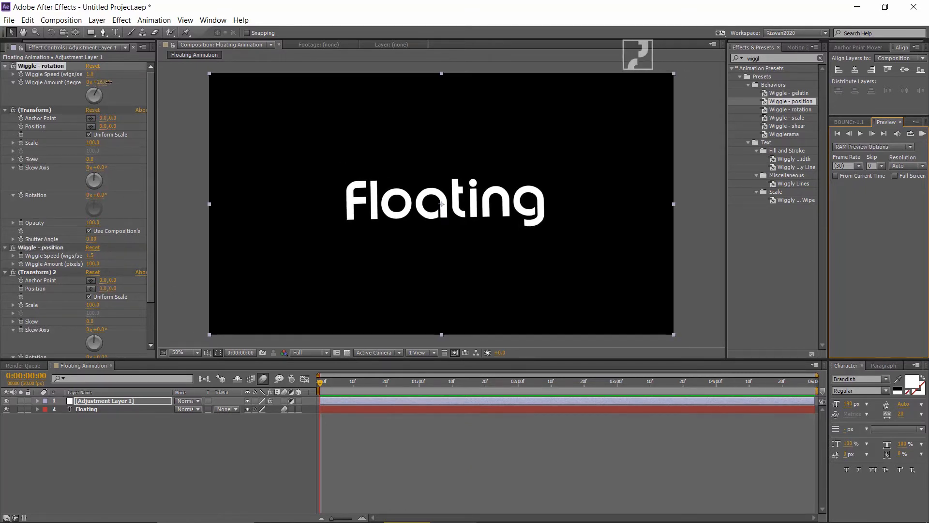
{"action": "left_click", "coordinate": [922, 135]}
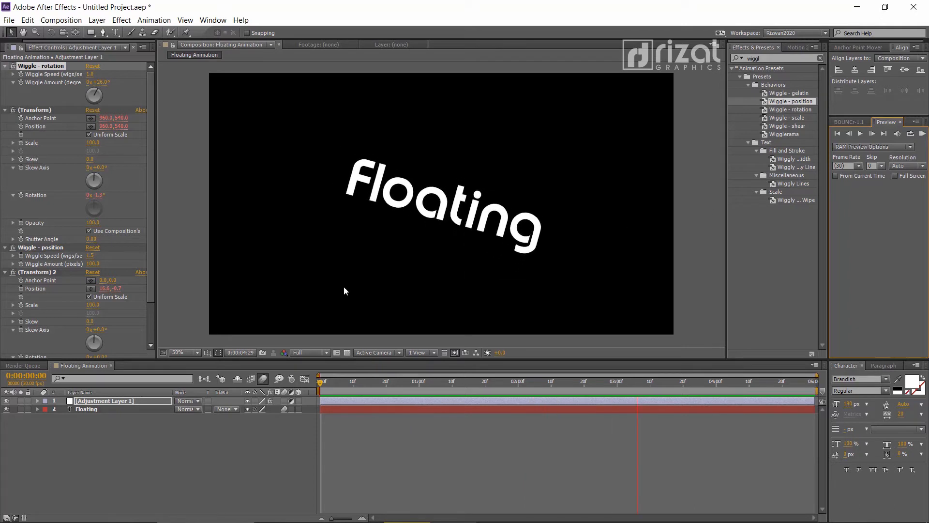
{"action": "left_click", "coordinate": [93, 264]}
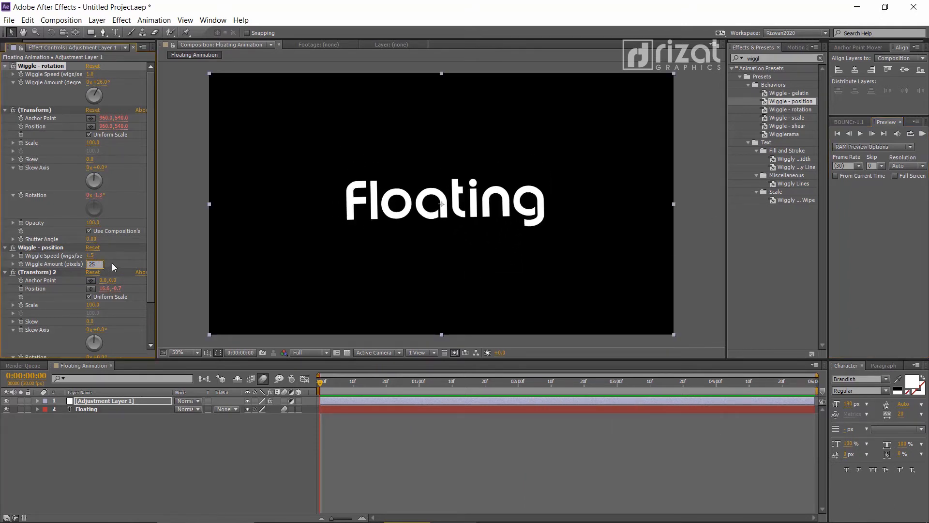
{"action": "key", "text": "Return"}
{"action": "left_click", "coordinate": [924, 136]}
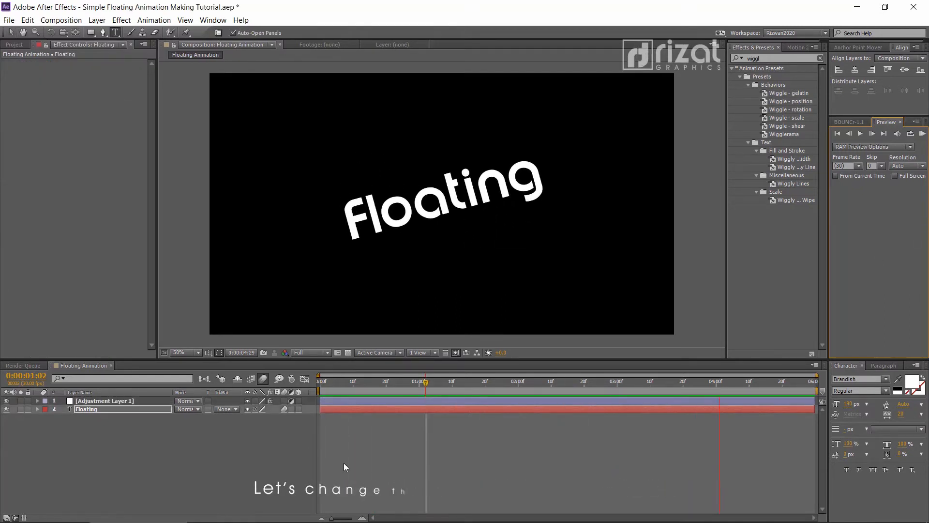
- Keyframe the Floating text layer's Opacity from 0% at the first frame to 100% at 0:00:00:10
{"action": "key", "text": "space"}
{"action": "left_click_drag", "start_coordinate": [322, 388], "coordinate": [317, 388]}
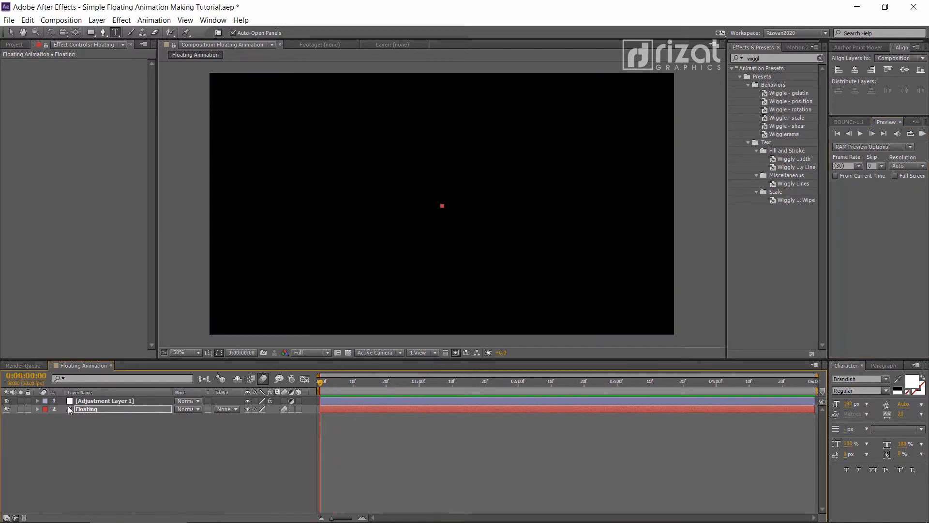
{"action": "left_click", "coordinate": [76, 408]}
{"action": "left_click", "coordinate": [37, 410]}
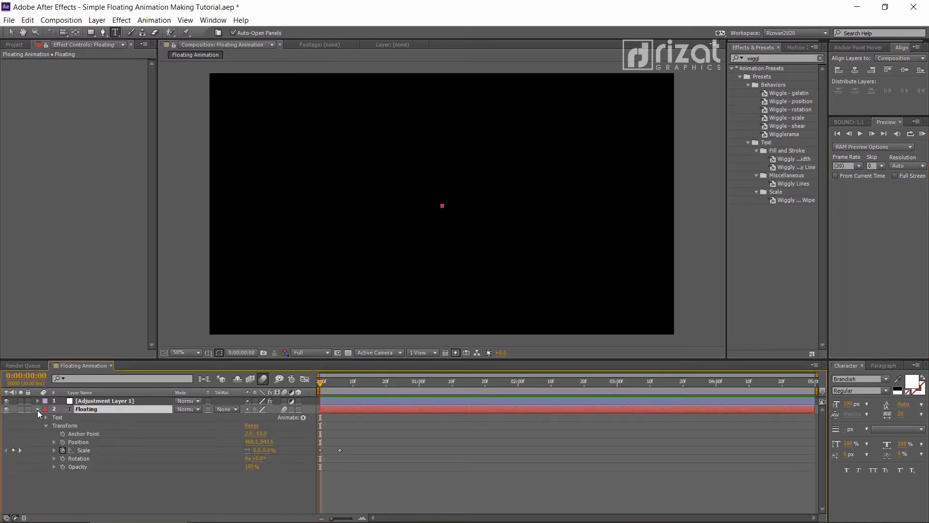
{"action": "left_click", "coordinate": [62, 466]}
{"action": "left_click_drag", "start_coordinate": [249, 466], "coordinate": [145, 462]}
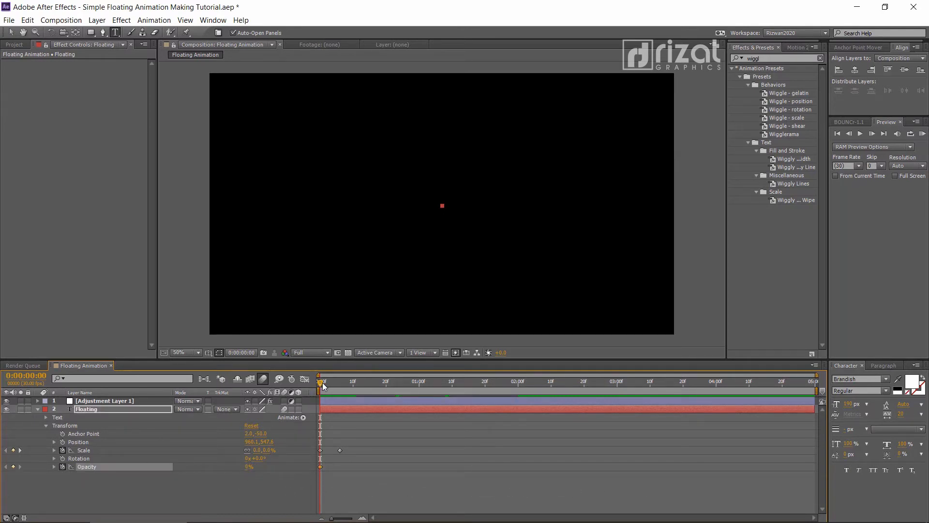
{"action": "left_click_drag", "start_coordinate": [322, 382], "coordinate": [349, 383]}
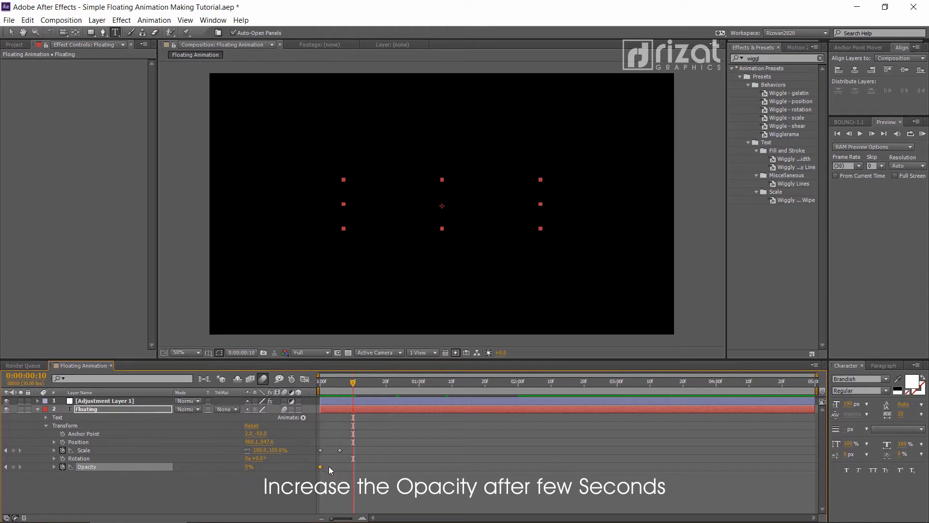
{"action": "left_click_drag", "start_coordinate": [247, 467], "coordinate": [420, 473]}
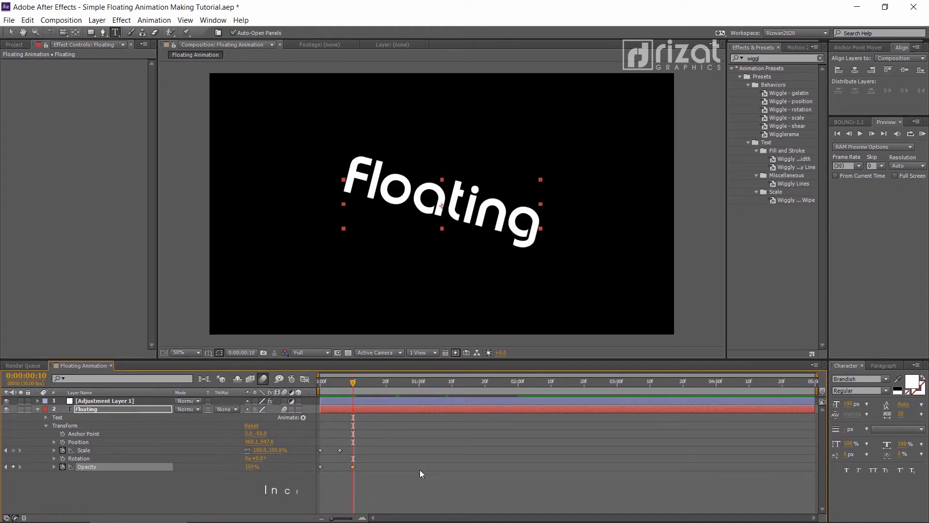
- Keyframe the Floating layer's Opacity to hold 100% at 0:00:03:10 and drop to 0% at 0:00:03:20, and preview the fade-out
{"action": "left_click_drag", "start_coordinate": [372, 387], "coordinate": [651, 384]}
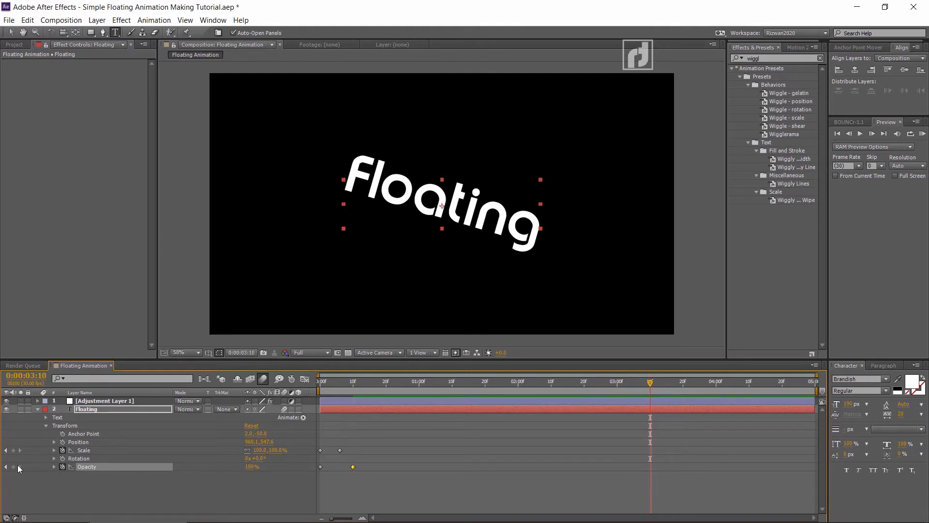
{"action": "left_click_drag", "start_coordinate": [650, 382], "coordinate": [684, 379]}
{"action": "left_click_drag", "start_coordinate": [251, 467], "coordinate": [203, 467]}
{"action": "left_click", "coordinate": [444, 462]}
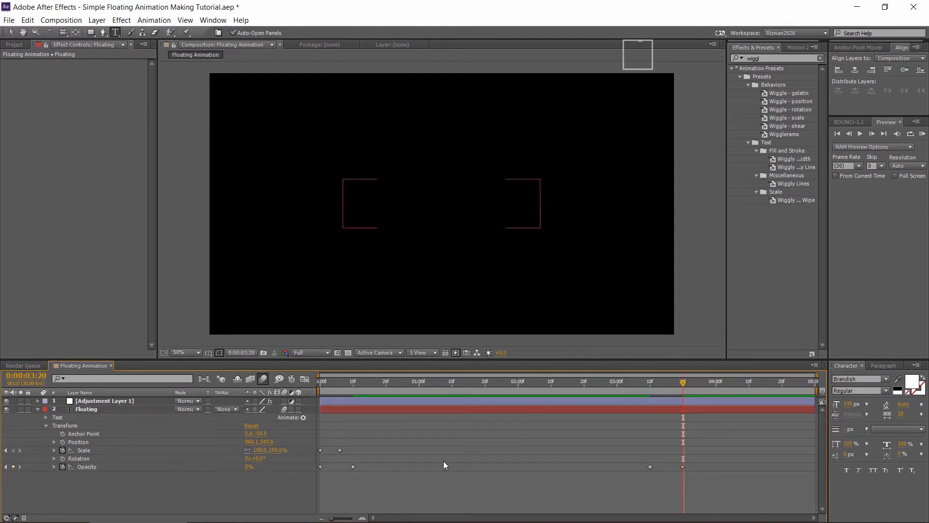
{"action": "left_click", "coordinate": [922, 134]}
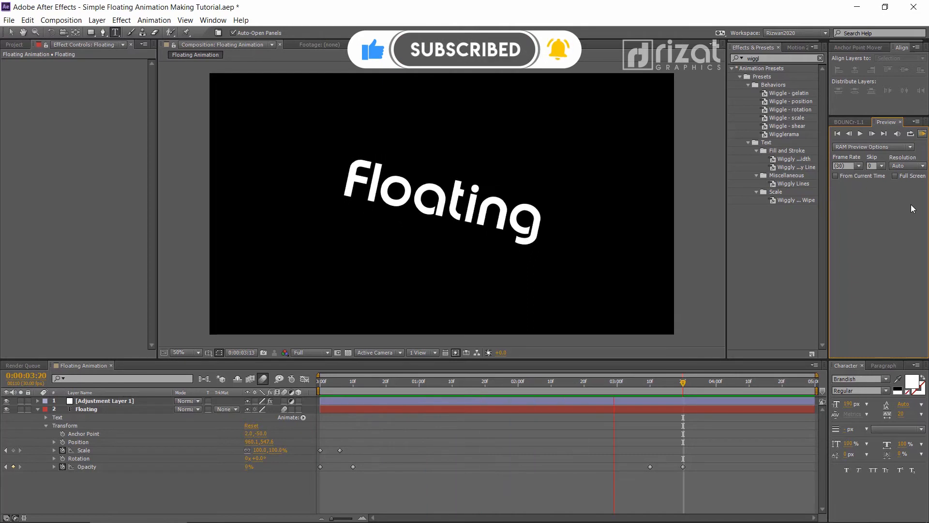
{"action": "key", "text": "space"}
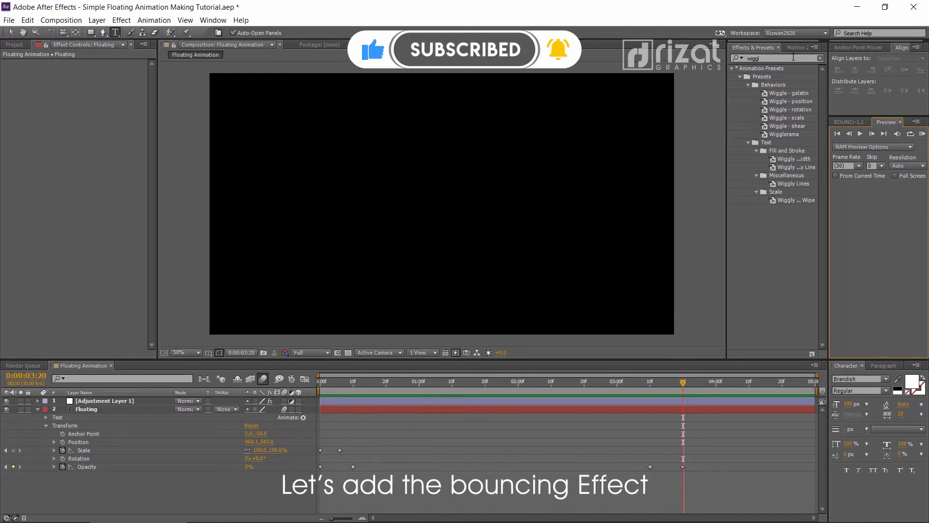
- Search the effects and presets for "ukr" and apply the Bounce & Drop user preset to the Floating text layer
{"action": "left_click", "coordinate": [774, 58]}
{"action": "type", "text": "ukr"}
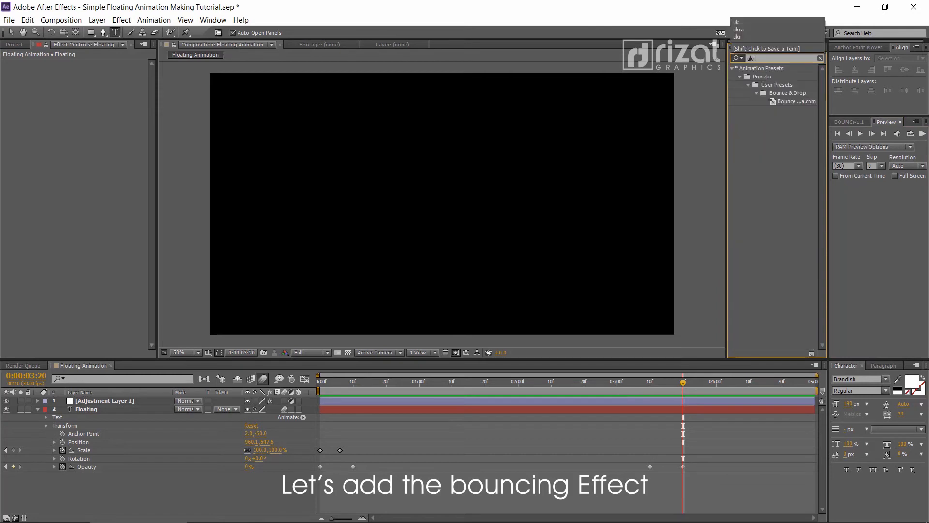
{"action": "left_click", "coordinate": [794, 101]}
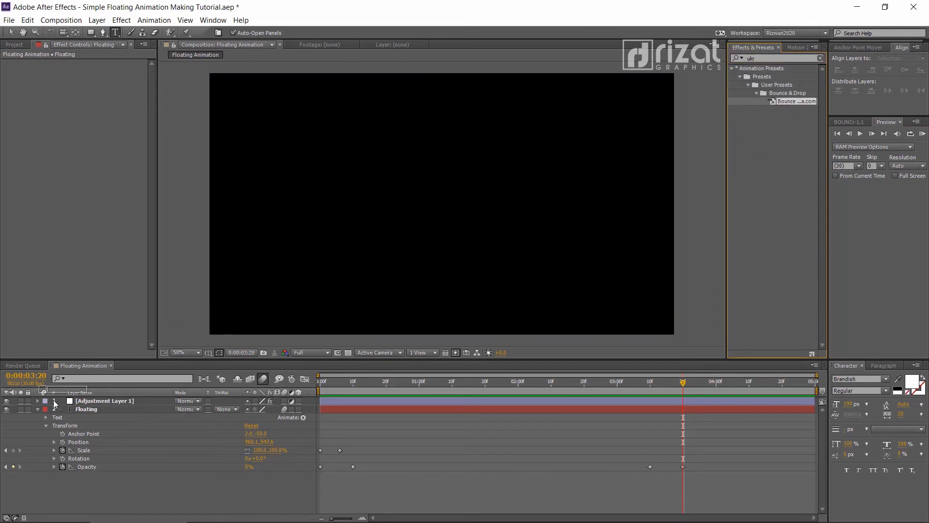
{"action": "left_click_drag", "start_coordinate": [55, 403], "coordinate": [72, 409]}
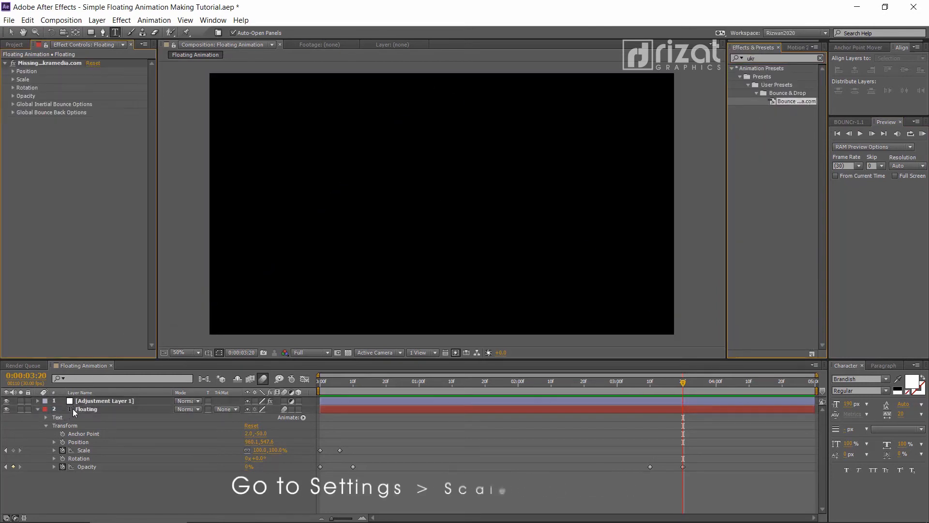
- Enable the bounce effect's inertial bounce for Scale with Frequency 5 and Decay 4, and preview the animation
{"action": "left_click", "coordinate": [13, 80]}
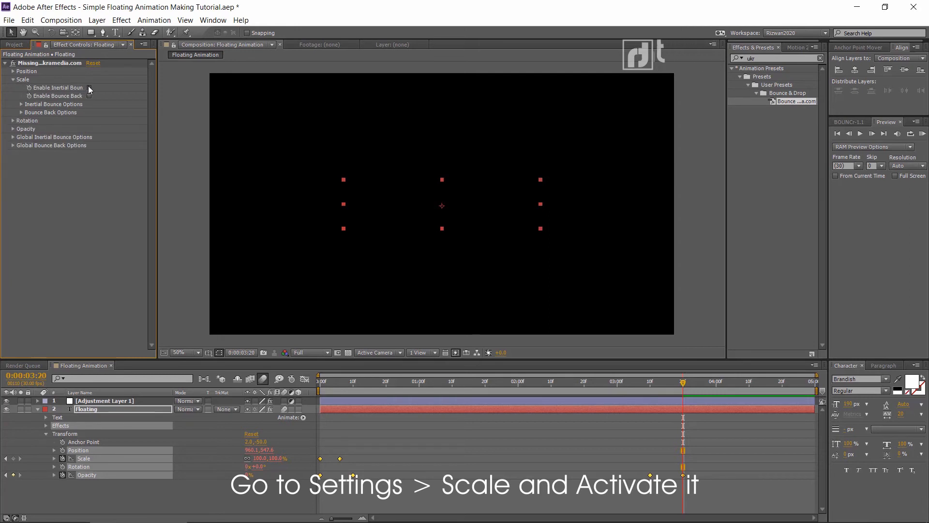
{"action": "left_click", "coordinate": [89, 88]}
{"action": "left_click", "coordinate": [21, 104]}
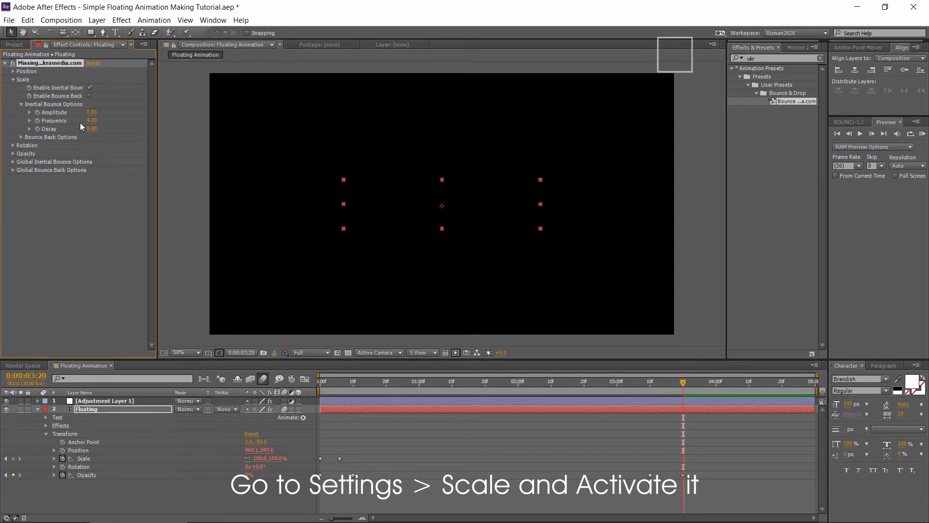
{"action": "left_click", "coordinate": [90, 121]}
{"action": "type", "text": "5"}
{"action": "left_click", "coordinate": [91, 130]}
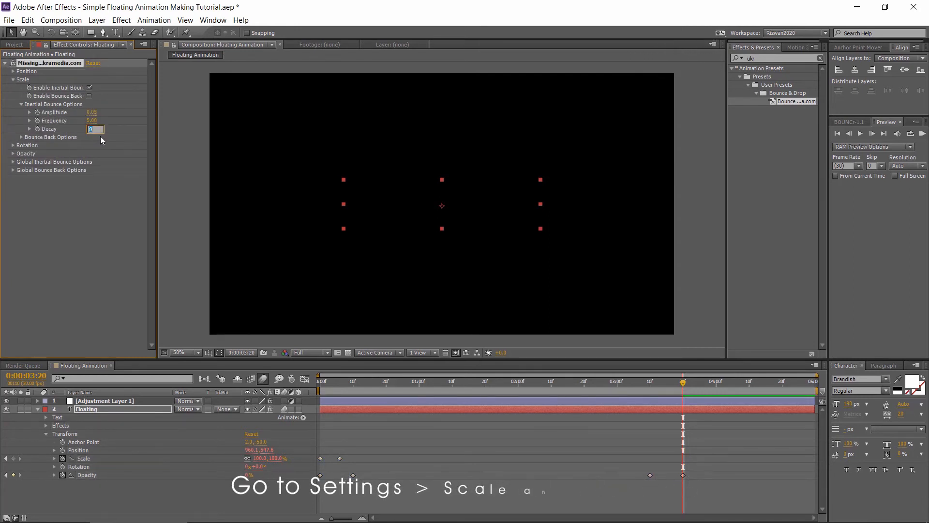
{"action": "type", "text": "4"}
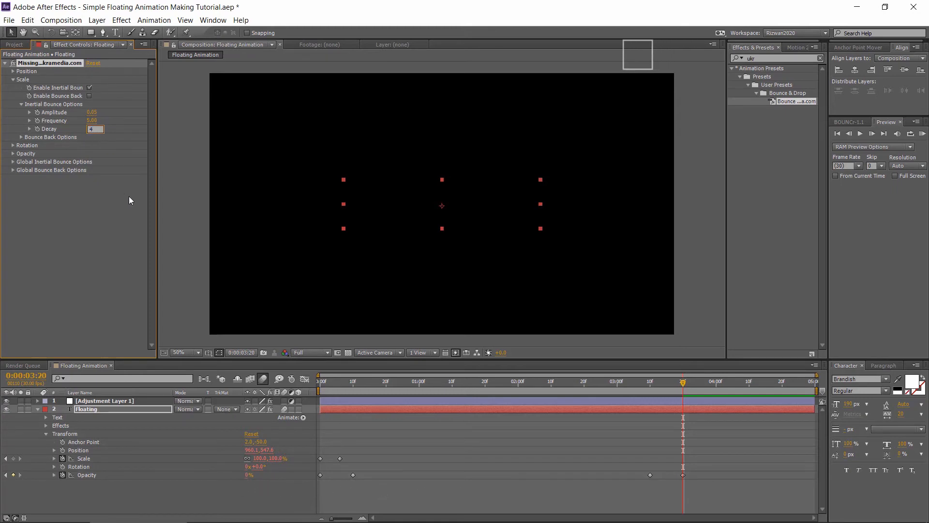
{"action": "left_click", "coordinate": [129, 196]}
{"action": "left_click", "coordinate": [922, 134]}
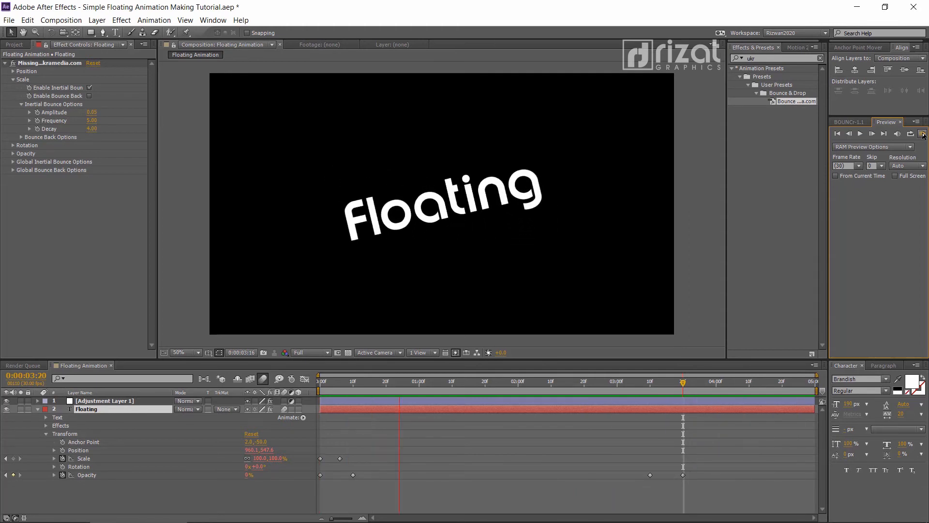
{"action": "key", "text": "space"}
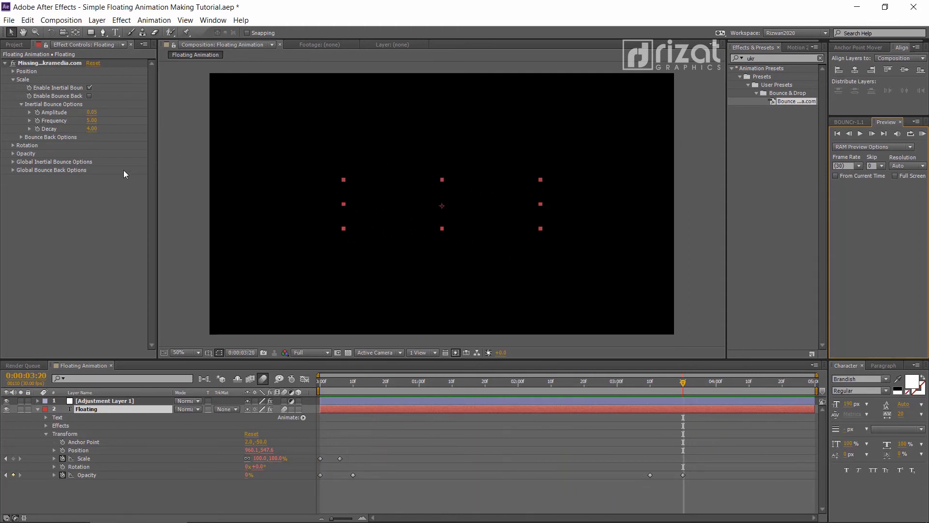
- Set the Scale inertial bounce's Decay to 6 and preview the animation
{"action": "left_click", "coordinate": [92, 128]}
{"action": "type", "text": "6"}
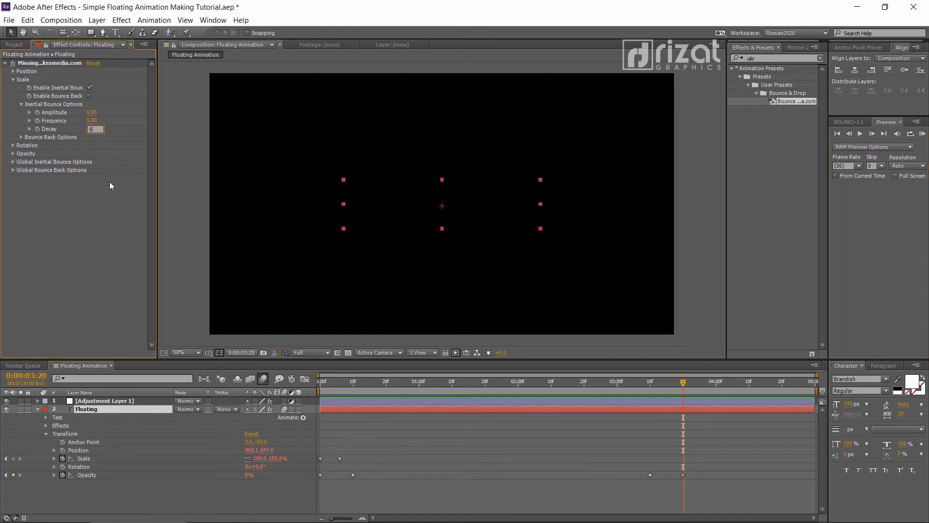
{"action": "key", "text": "Return"}
{"action": "left_click", "coordinate": [925, 135]}
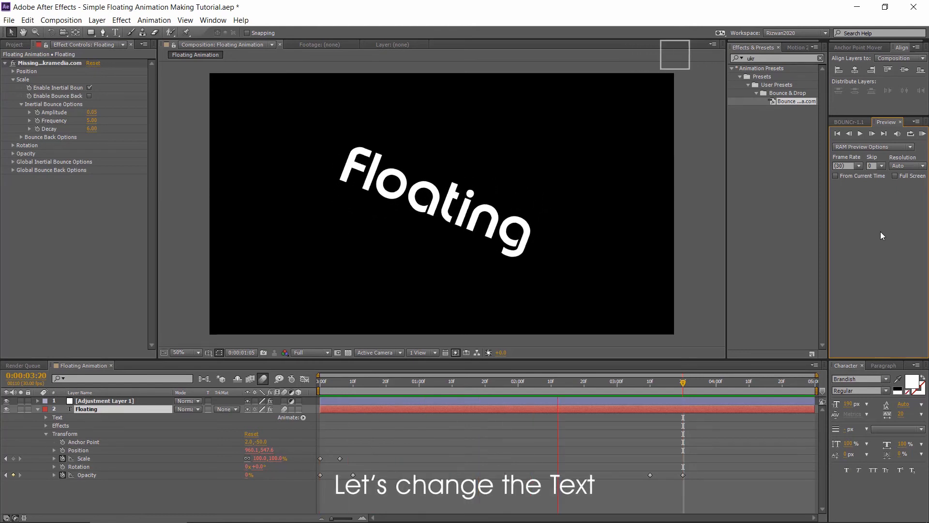
{"action": "key", "text": "space"}
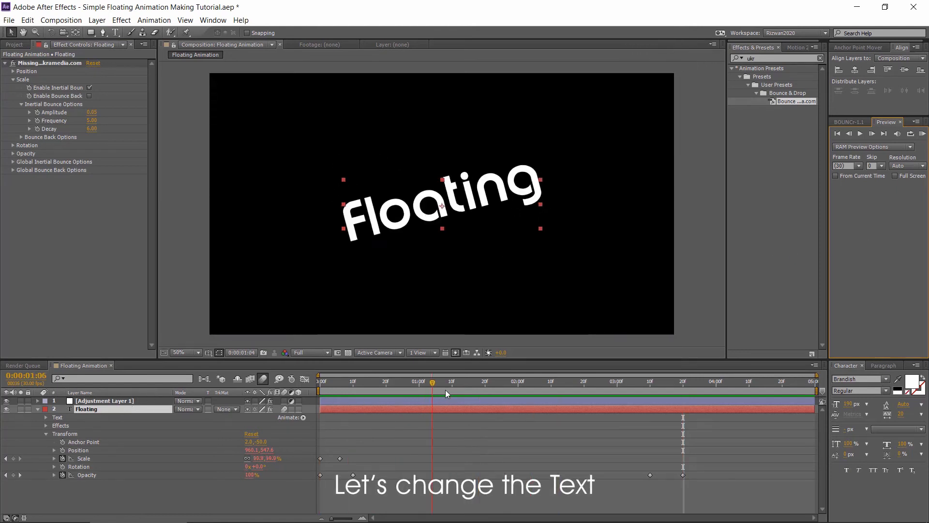
- Replace the text layer's wording with "Amazing"
{"action": "left_click_drag", "start_coordinate": [445, 390], "coordinate": [456, 390]}
{"action": "double_click", "coordinate": [455, 411]}
{"action": "type", "text": "Ama"}
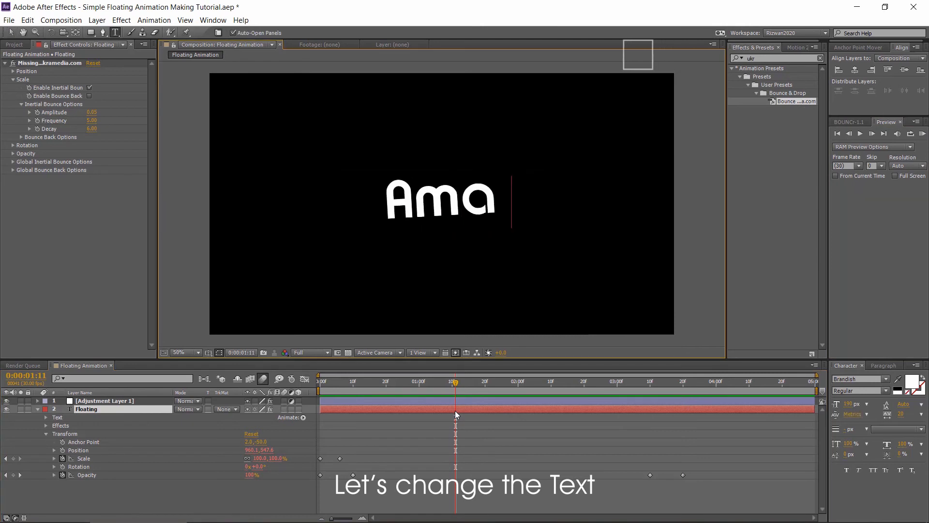
{"action": "type", "text": "zing"}
- Move the text layer's two fade-out Opacity keyframes to about 0:00:04:15 and 0:00:04:25, and preview the animation
{"action": "left_click_drag", "start_coordinate": [628, 461], "coordinate": [684, 474]}
{"action": "left_click_drag", "start_coordinate": [797, 474], "coordinate": [804, 474]}
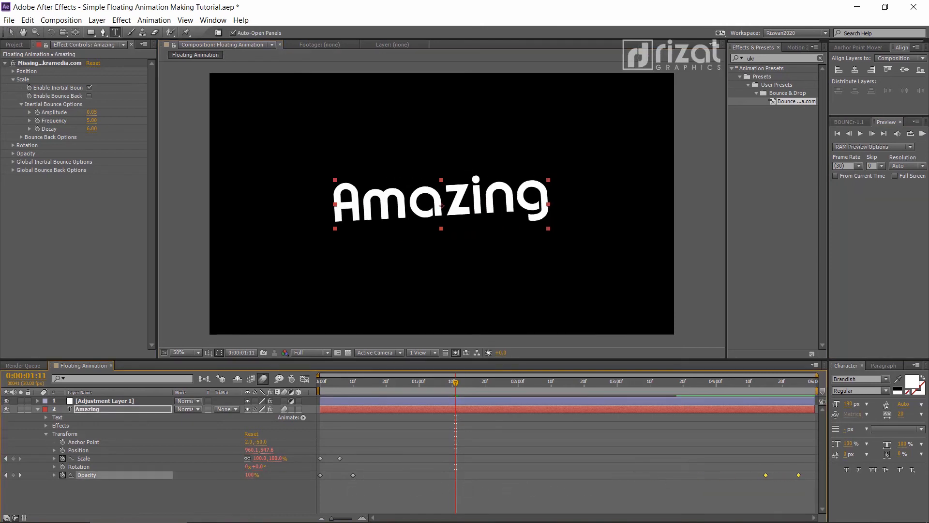
{"action": "left_click", "coordinate": [924, 135]}
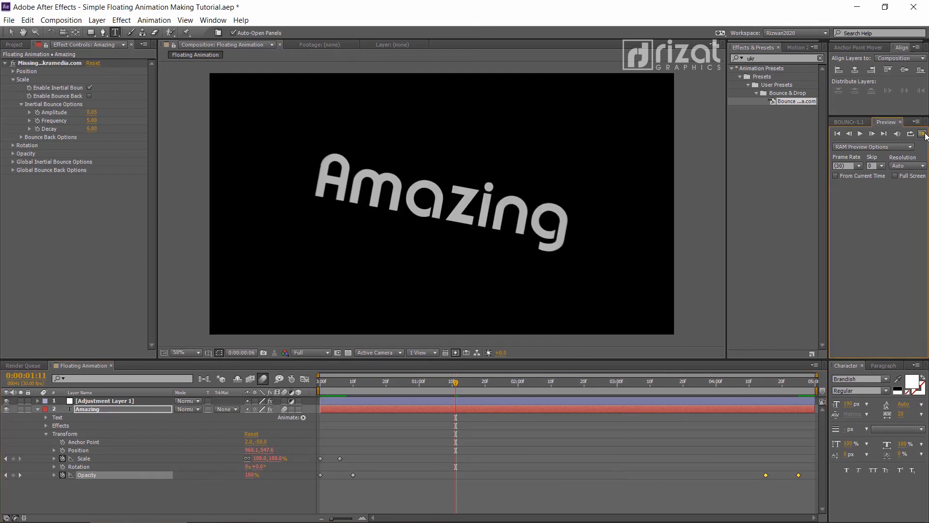